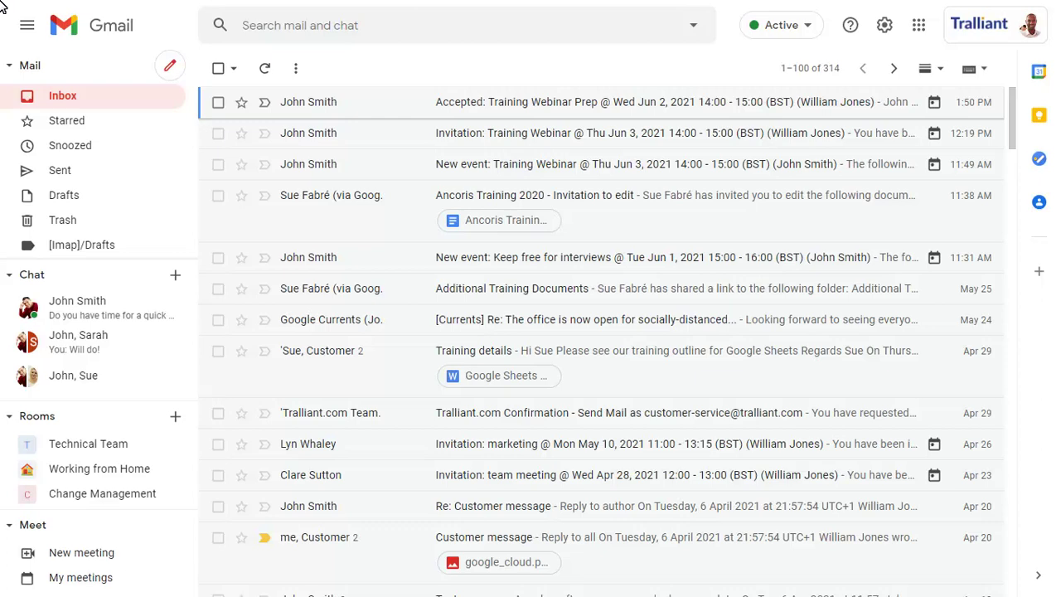
Open the scheduled Training Webinar Prep meeting from the list of meetings and join the call
{"action": "left_click", "coordinate": [73, 580]}
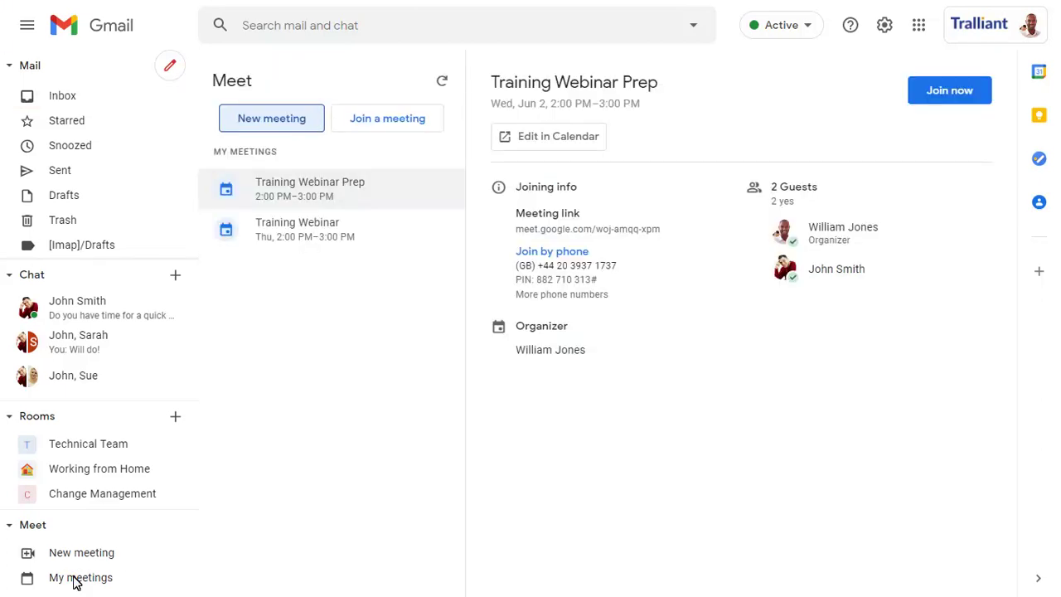
{"action": "left_click", "coordinate": [947, 103]}
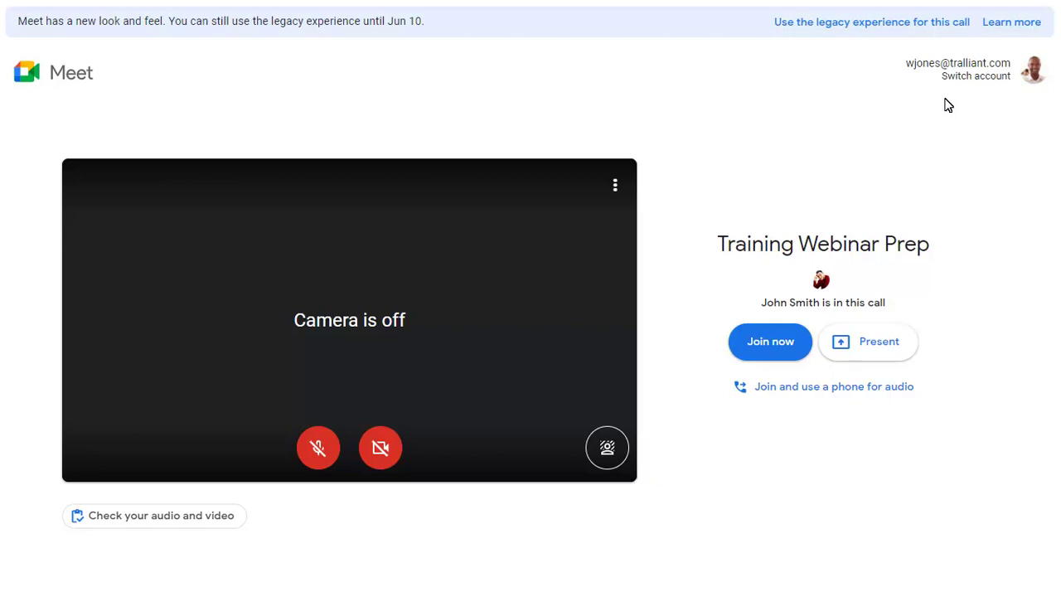
{"action": "left_click", "coordinate": [770, 352]}
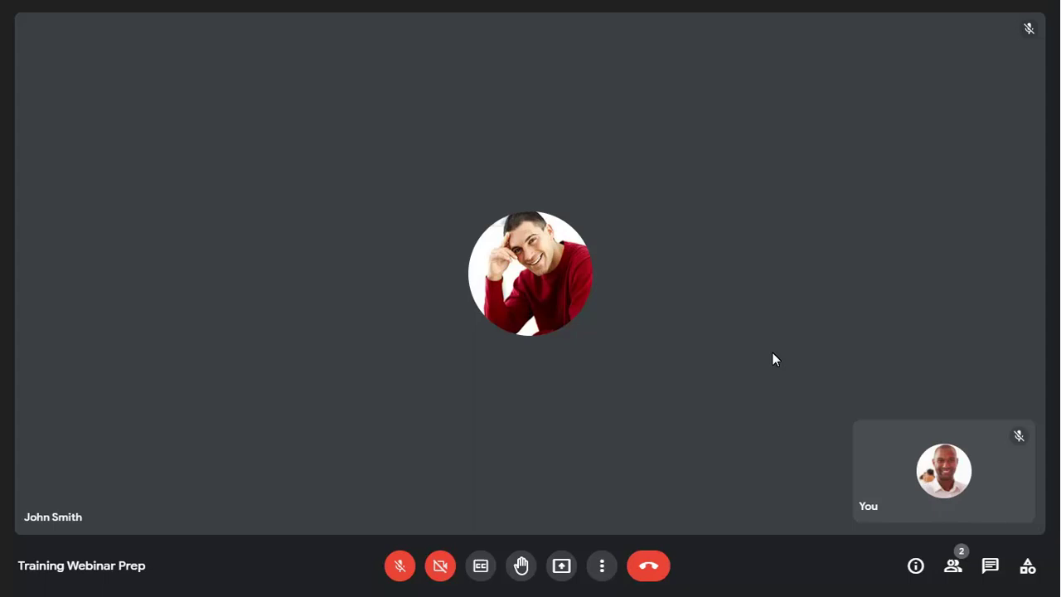
Turn the call captions on and back off
{"action": "left_click", "coordinate": [480, 568]}
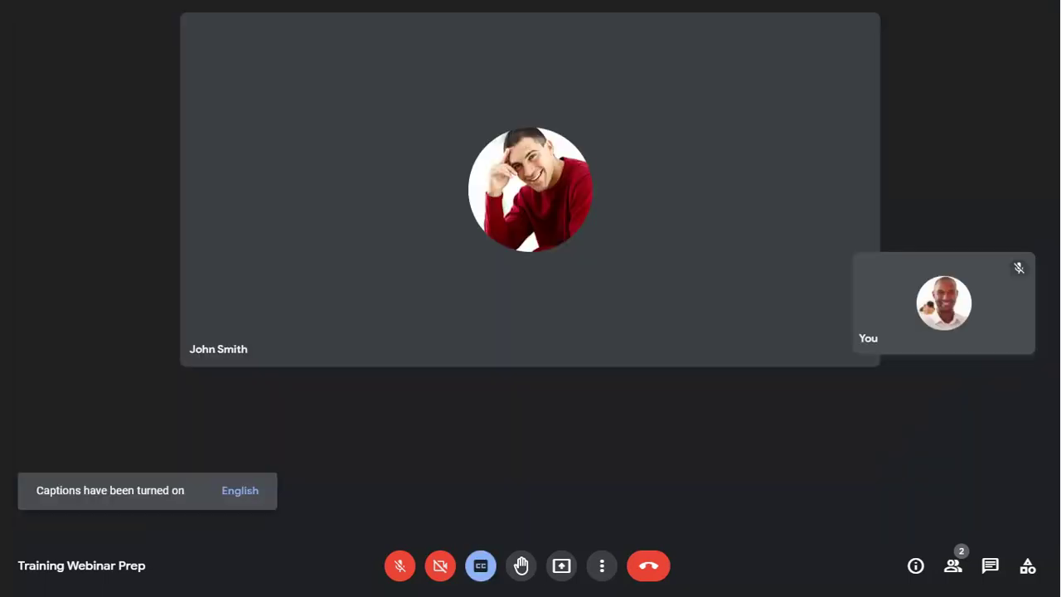
{"action": "left_click", "coordinate": [482, 572]}
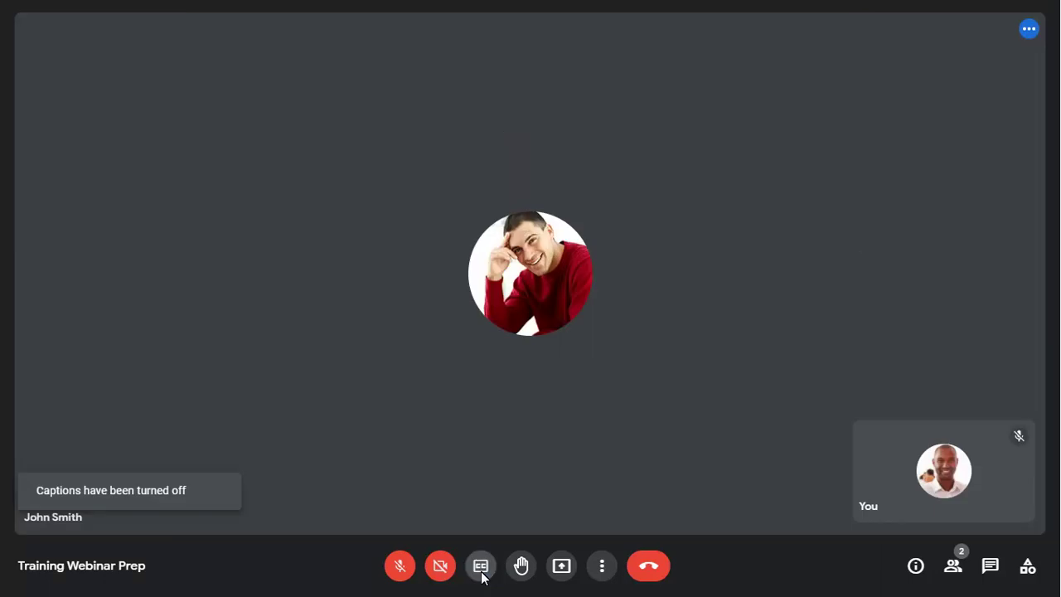
Present the Home browser tab to everyone in the call, with audio sharing enabled
{"action": "left_click", "coordinate": [562, 567]}
{"action": "left_click", "coordinate": [618, 514]}
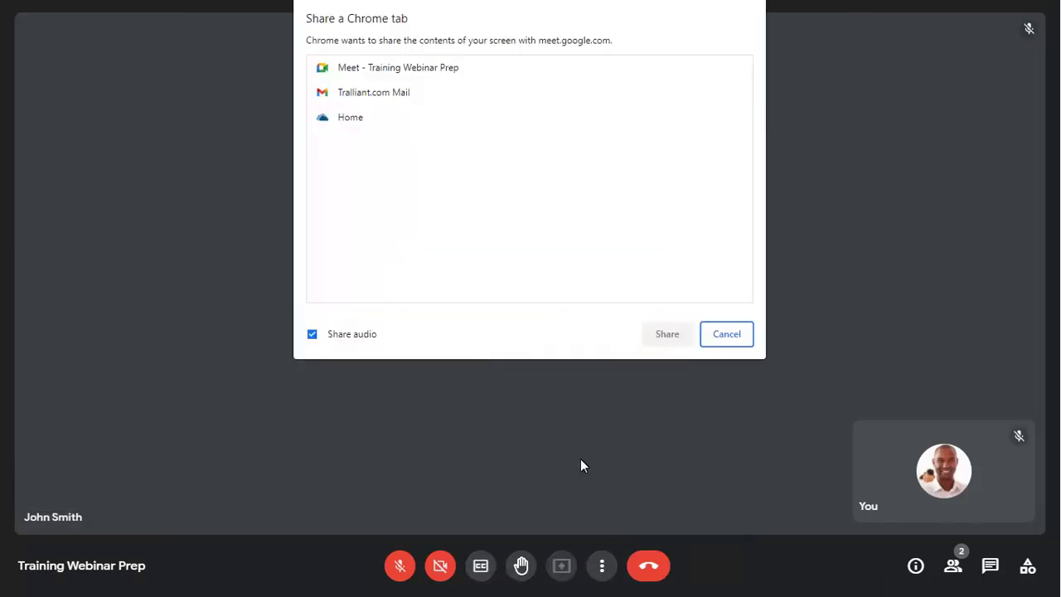
{"action": "left_click", "coordinate": [351, 118]}
{"action": "left_click", "coordinate": [668, 335]}
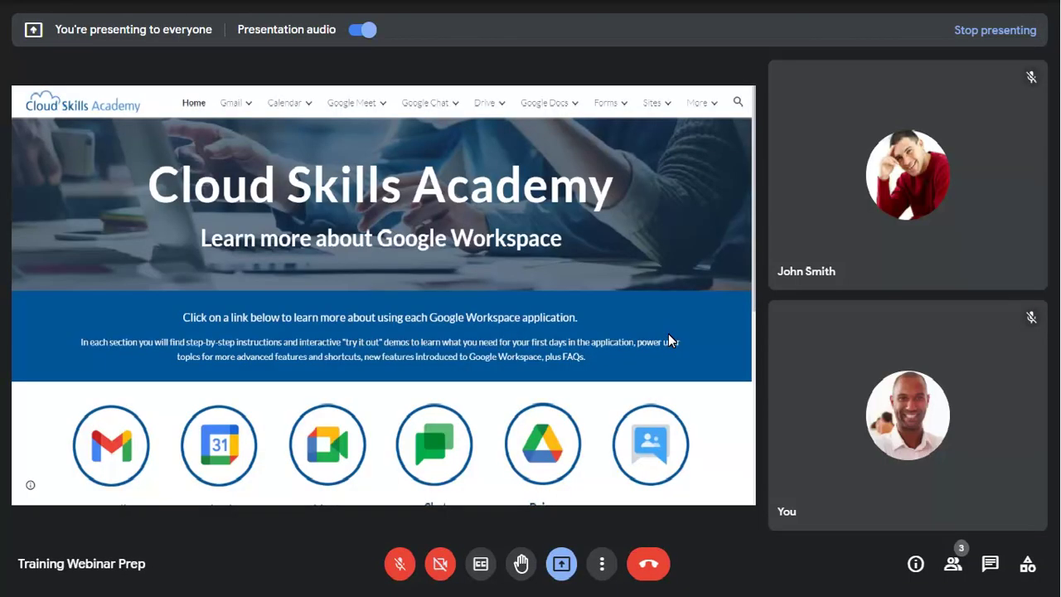
Unpin and re-pin the shared presentation tile, and stop presenting
{"action": "mouse_move", "coordinate": [464, 391]}
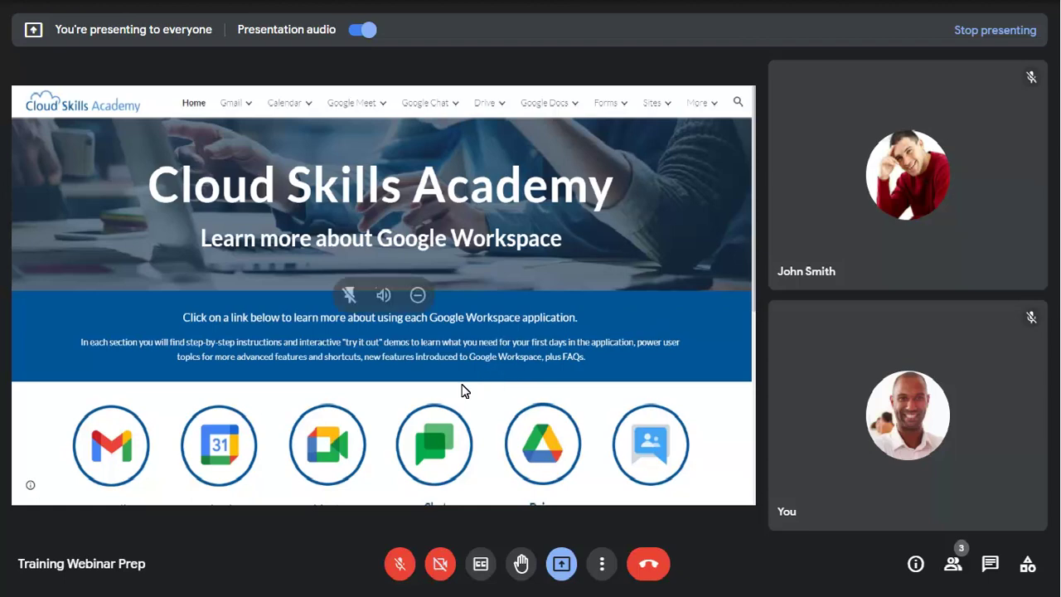
{"action": "left_click", "coordinate": [349, 295]}
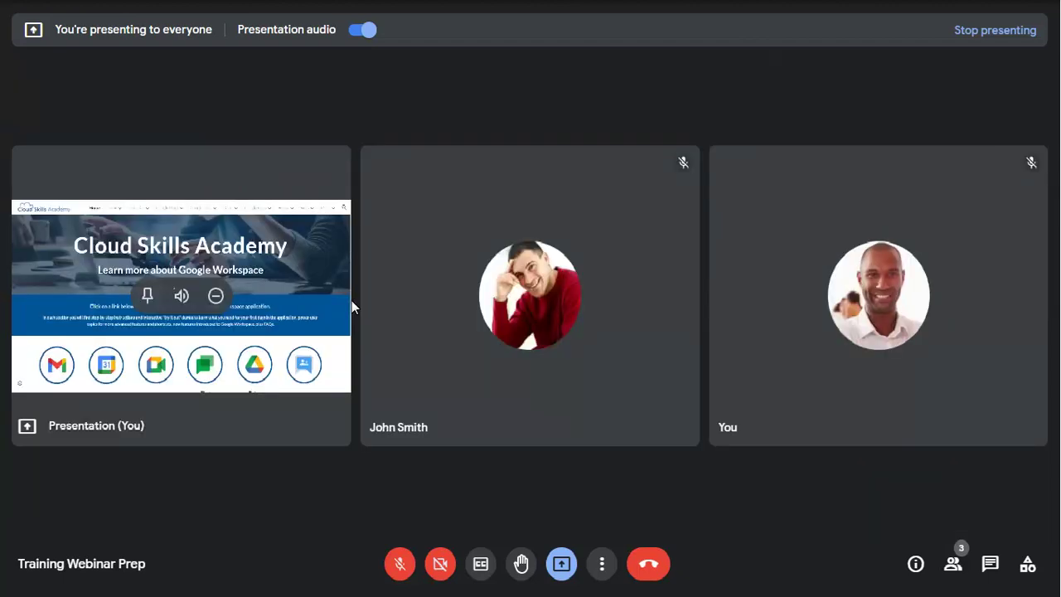
{"action": "left_click", "coordinate": [147, 295]}
{"action": "left_click", "coordinate": [999, 31]}
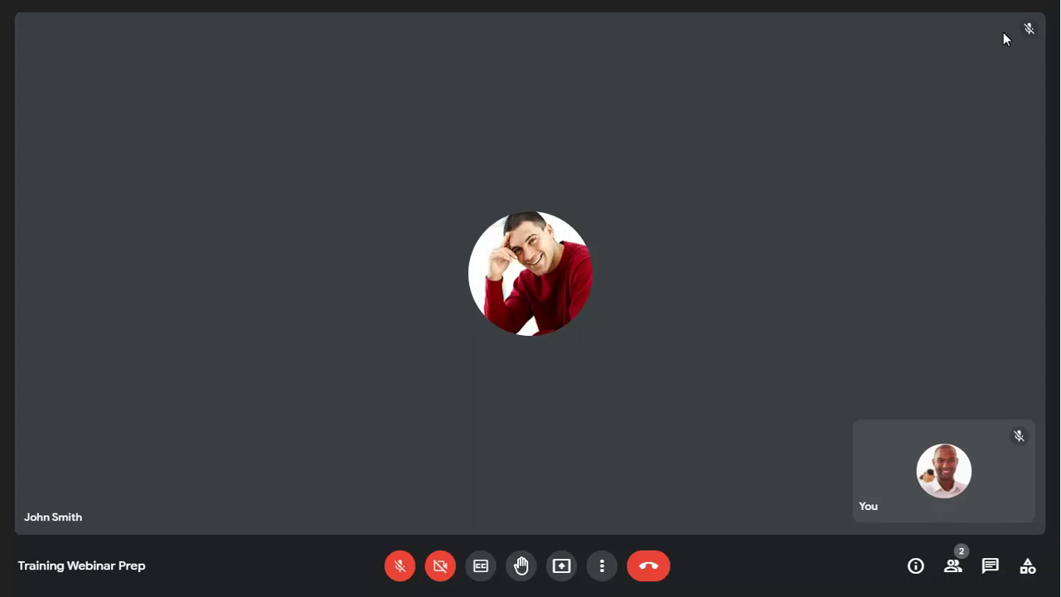
Look through the additional call options and the meeting details with joining info and attachments
{"action": "left_click", "coordinate": [602, 567]}
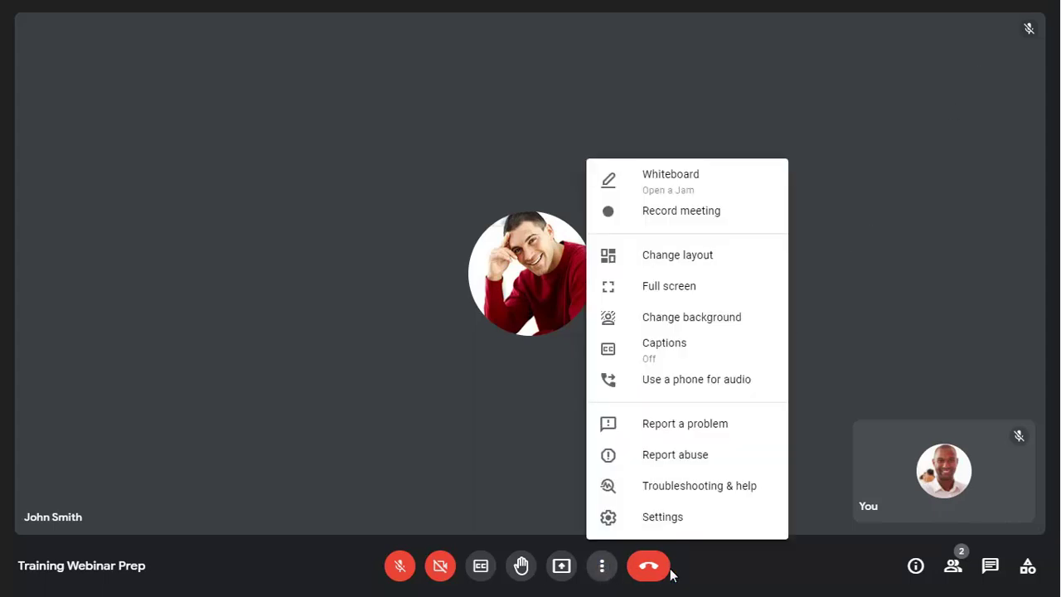
{"action": "left_click", "coordinate": [806, 572]}
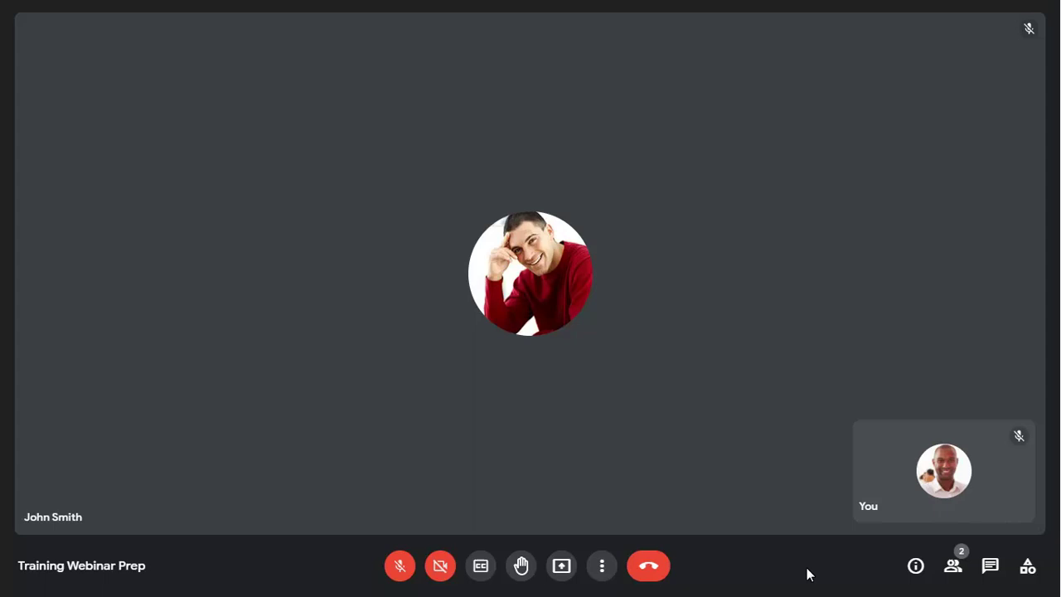
{"action": "left_click", "coordinate": [915, 567]}
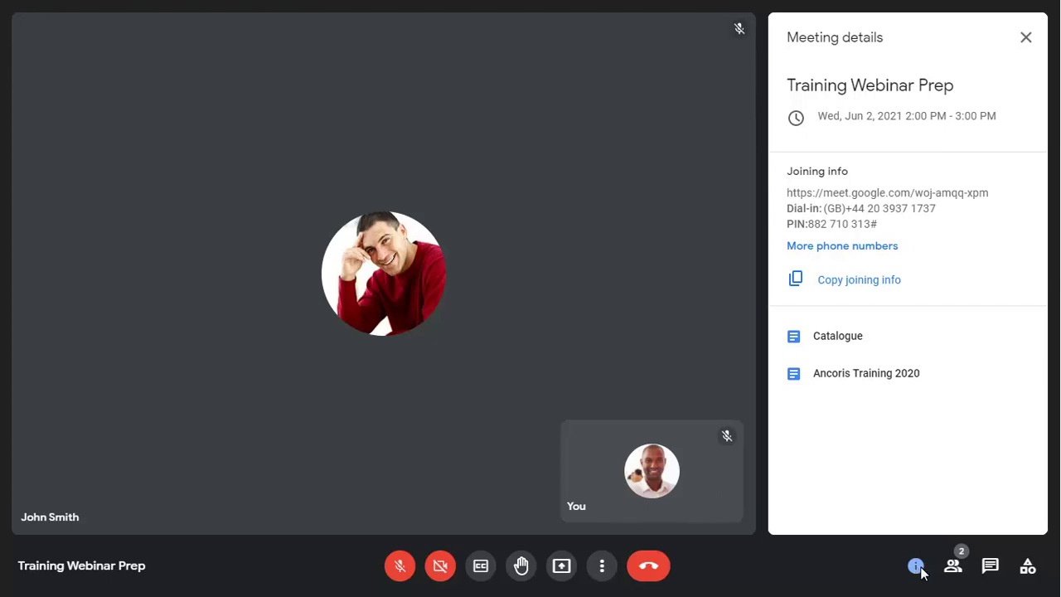
View the participant list, the other attendee's options and the dialog for adding people to the call
{"action": "left_click", "coordinate": [953, 567]}
{"action": "left_click", "coordinate": [1017, 202]}
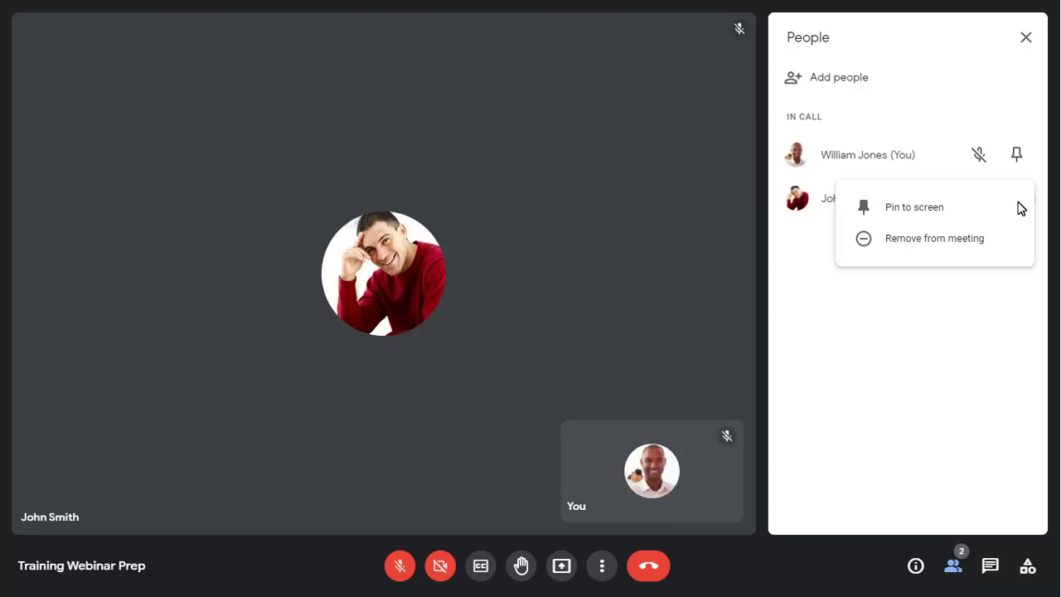
{"action": "left_click", "coordinate": [834, 81]}
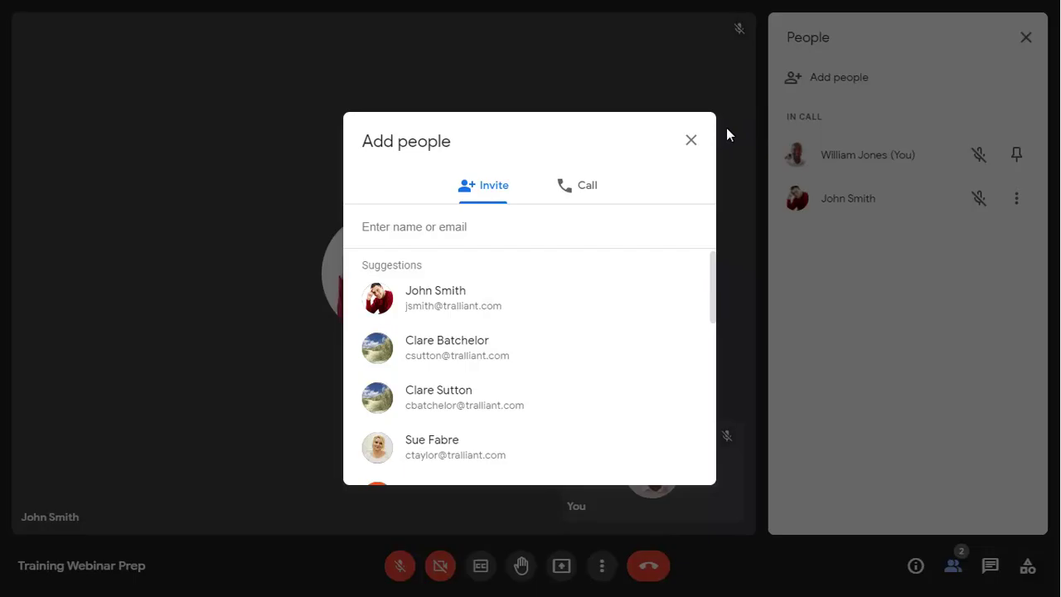
{"action": "left_click", "coordinate": [690, 142]}
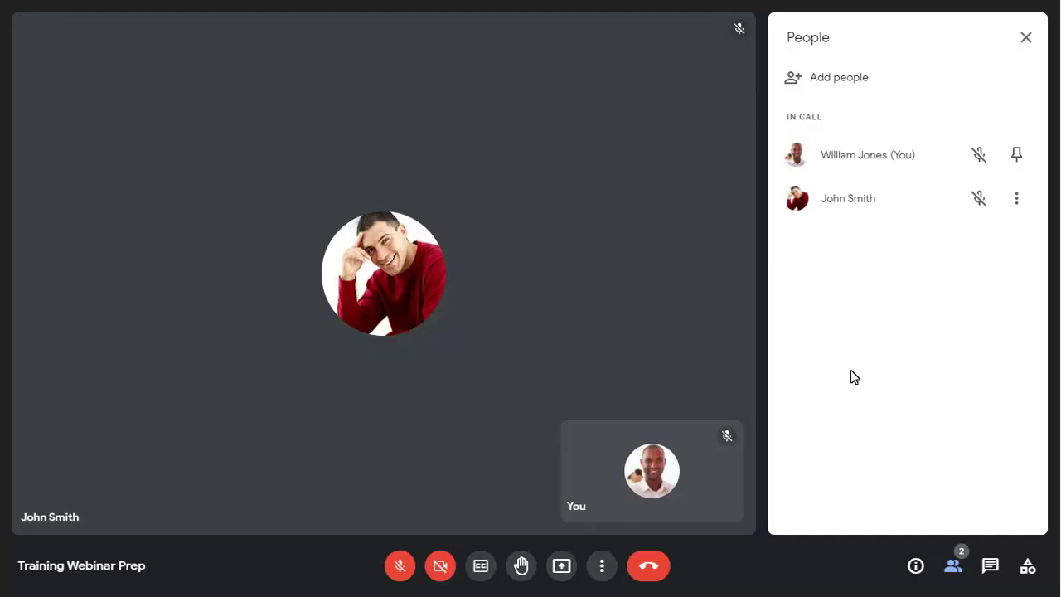
Send the in-call message "Can you share the link to the slides?" to everyone and close the chat
{"action": "left_click", "coordinate": [991, 566]}
{"action": "left_click", "coordinate": [799, 512]}
{"action": "type", "text": "Can you share the link to the slides?"}
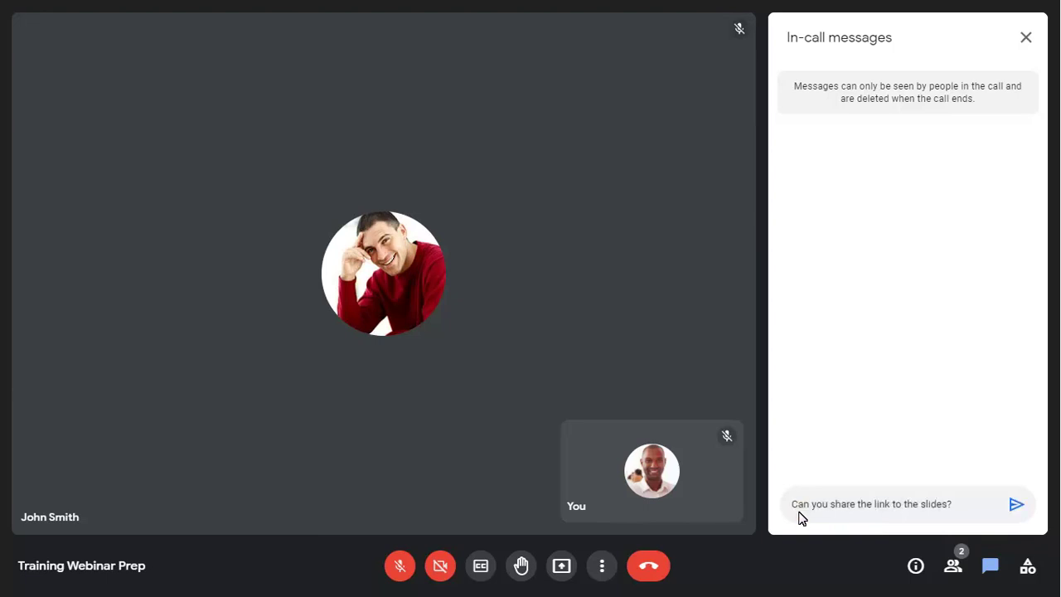
{"action": "left_click", "coordinate": [1017, 504]}
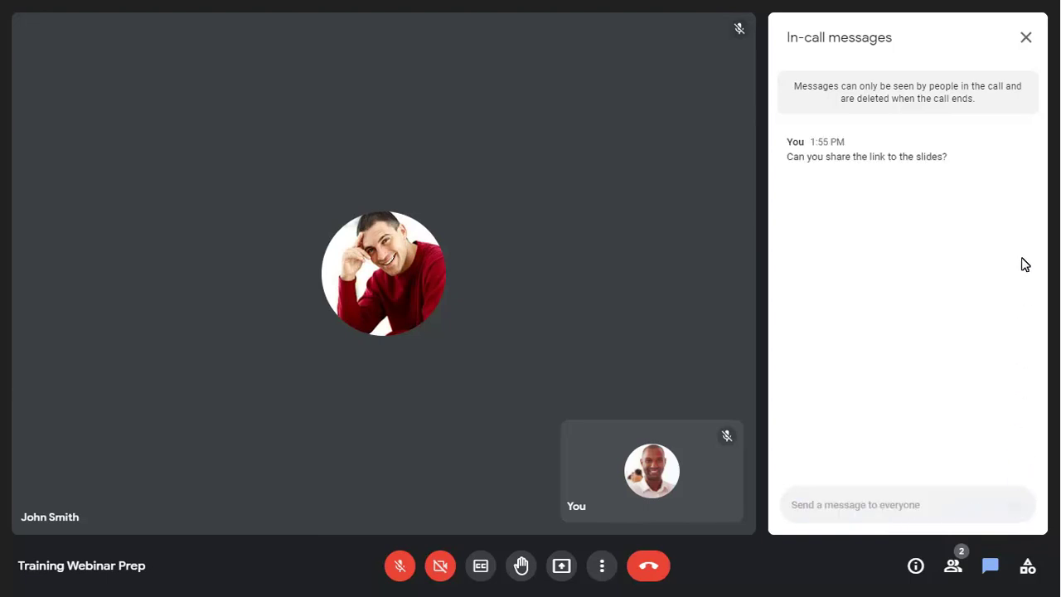
{"action": "left_click", "coordinate": [1025, 38]}
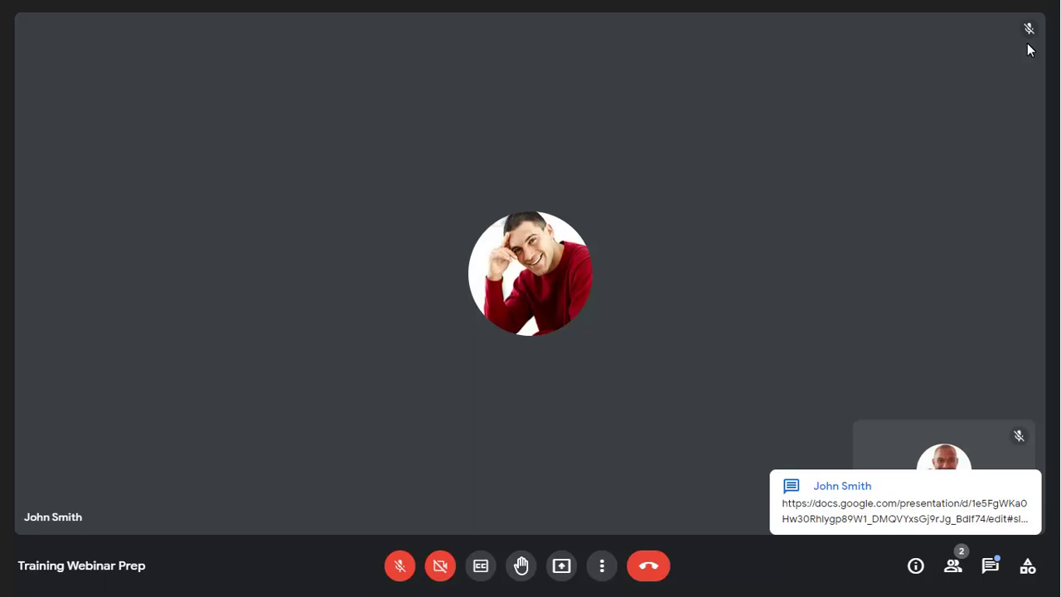
Read the reply in the in-call messages and view the available meeting activities
{"action": "left_click", "coordinate": [992, 566]}
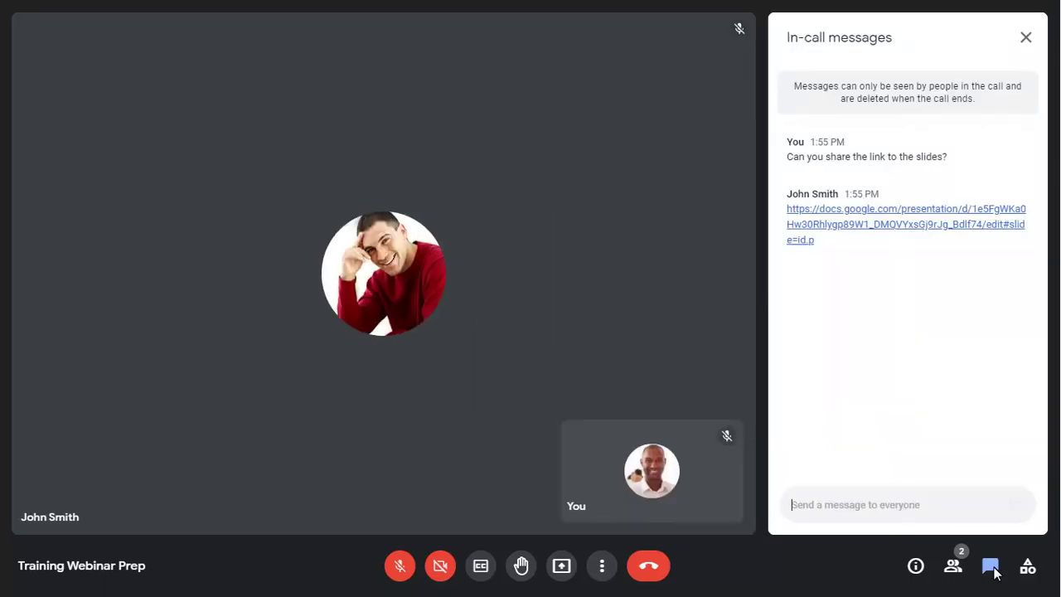
{"action": "left_click", "coordinate": [1026, 39]}
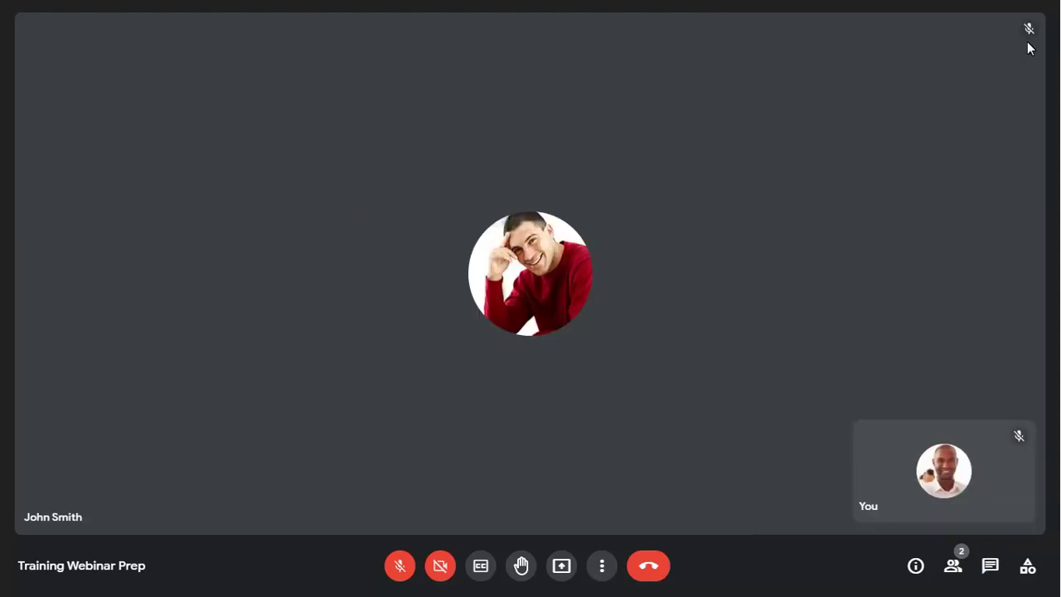
{"action": "left_click", "coordinate": [1027, 567]}
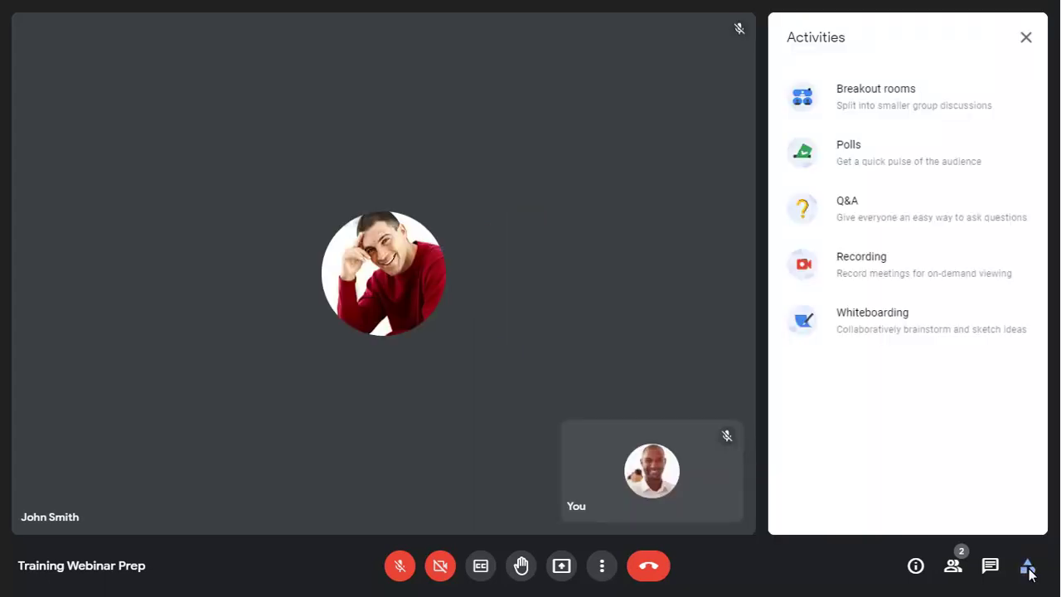
{"action": "left_click", "coordinate": [1026, 39]}
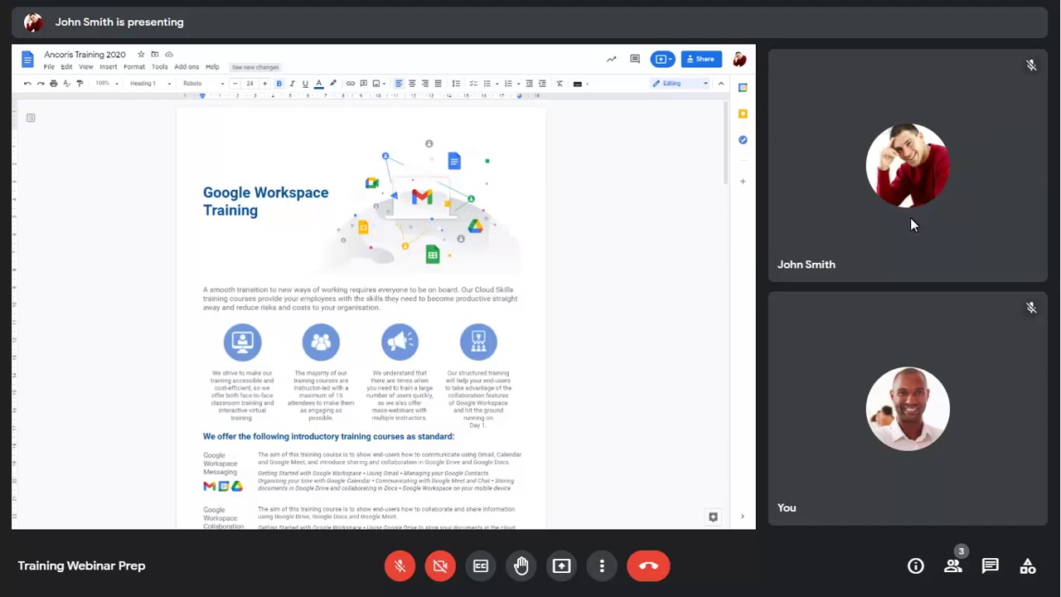
Pin the other participant's tile to the main view and change the call layout to Sidebar
{"action": "left_click", "coordinate": [875, 168]}
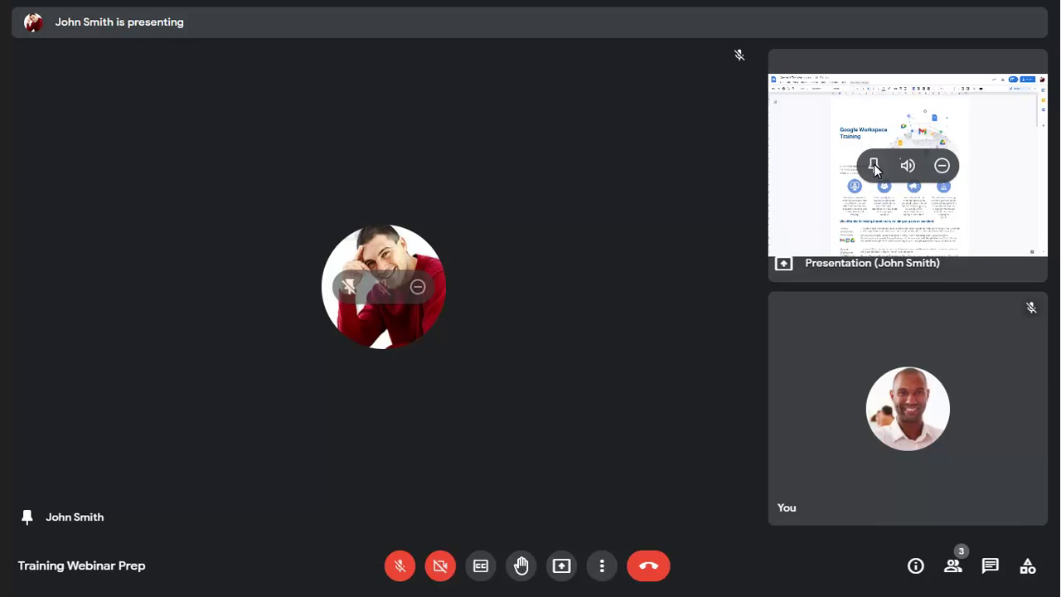
{"action": "left_click", "coordinate": [602, 566]}
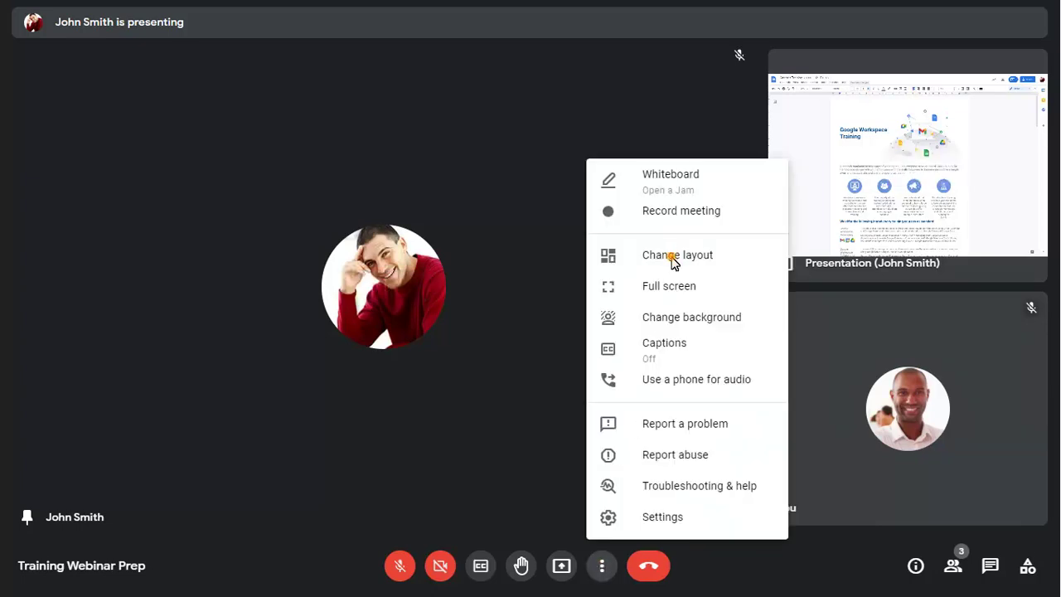
{"action": "left_click", "coordinate": [673, 257]}
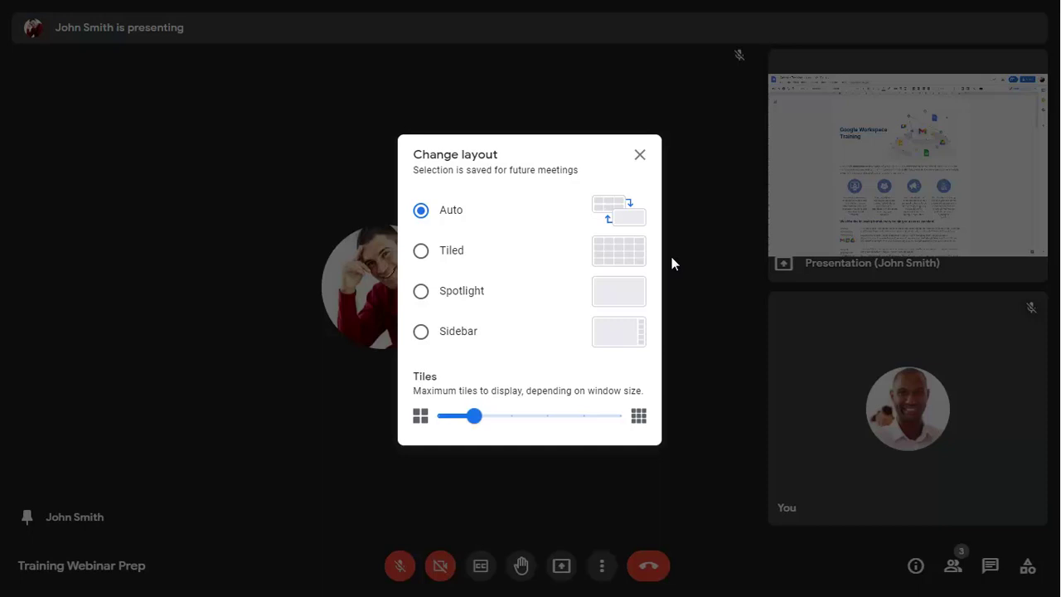
{"action": "left_click", "coordinate": [421, 331]}
{"action": "left_click", "coordinate": [640, 156]}
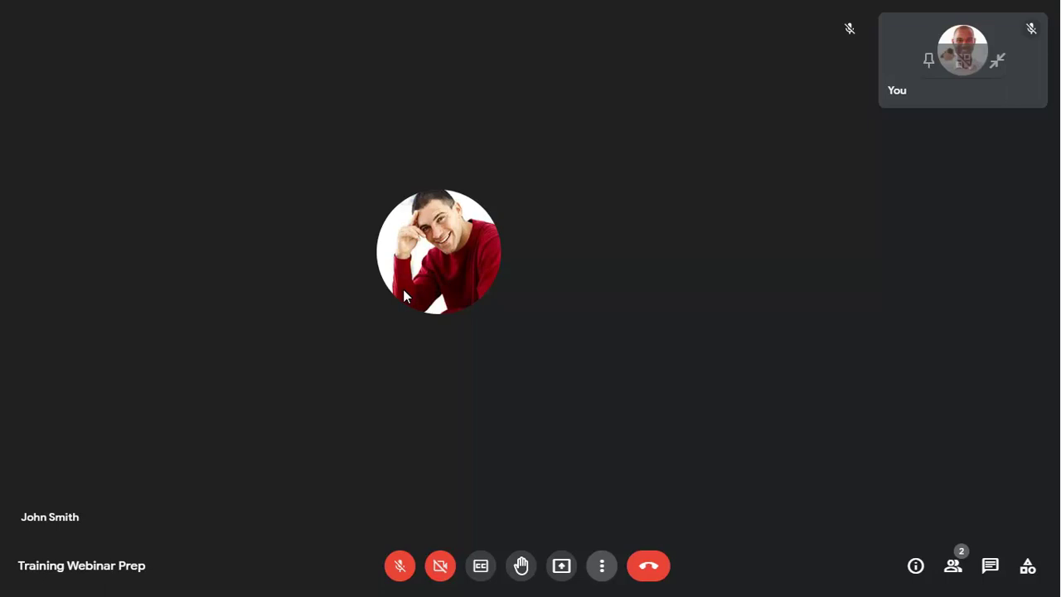
Minimise and restore your own video tile, and leave the meeting
{"action": "left_click", "coordinate": [997, 62]}
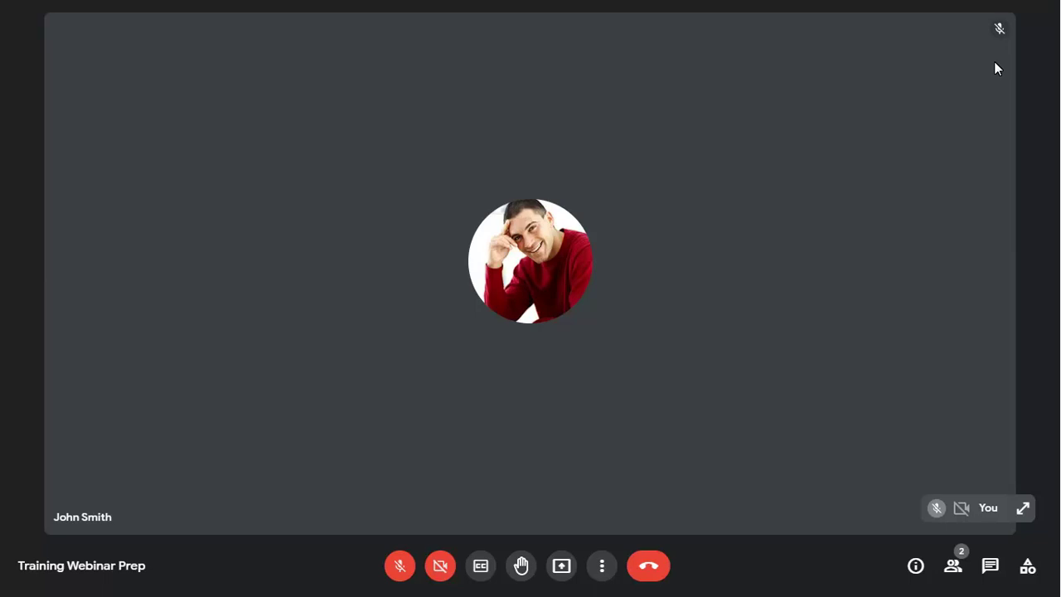
{"action": "left_click", "coordinate": [1023, 508]}
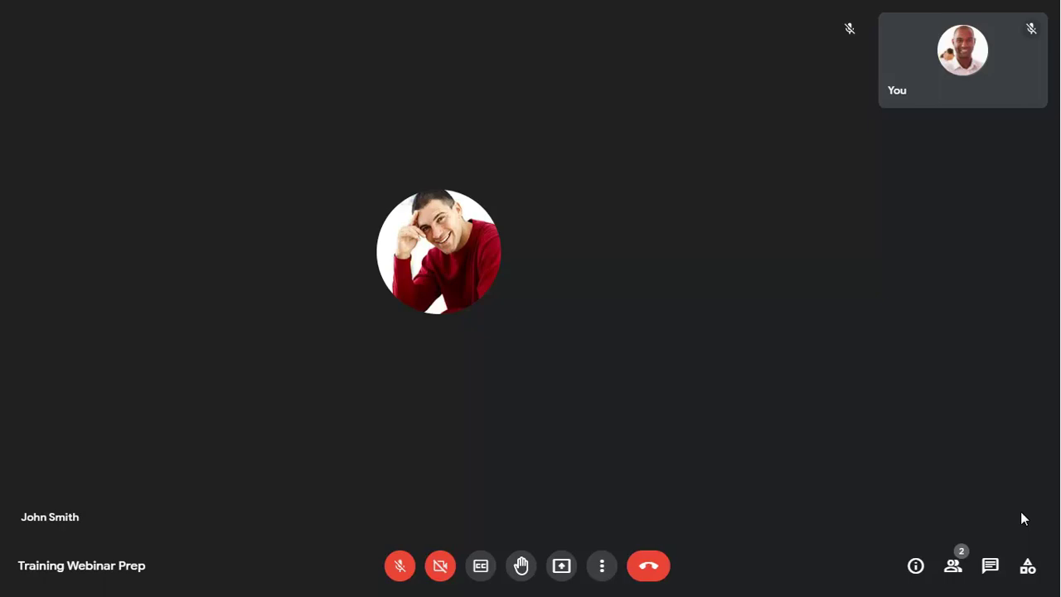
{"action": "left_click", "coordinate": [648, 565]}
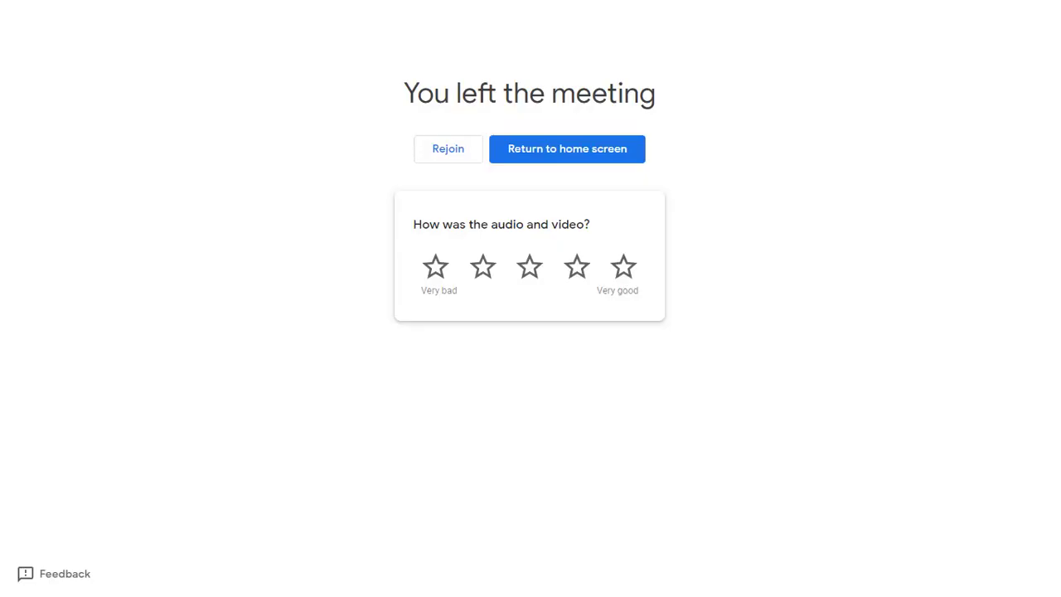